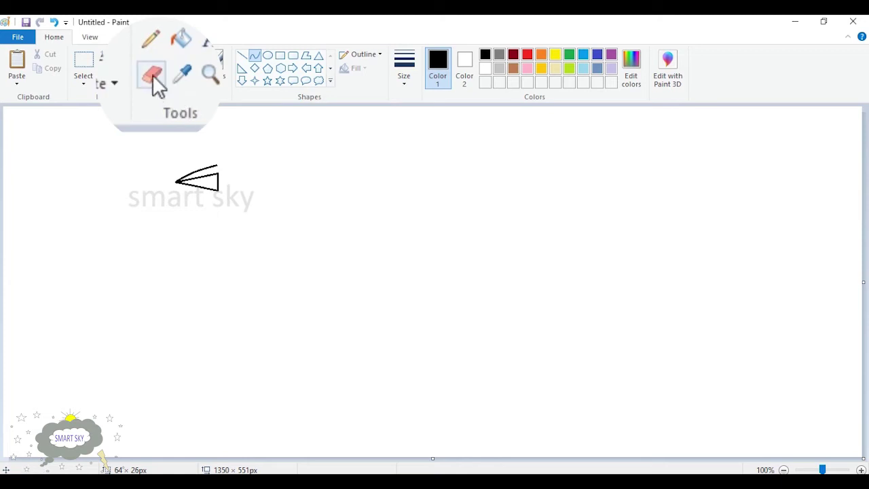
Erase the straight upper edge of the lower beak and redraw it as a slightly curved line
left_click_drag(193, 178, 212, 174)
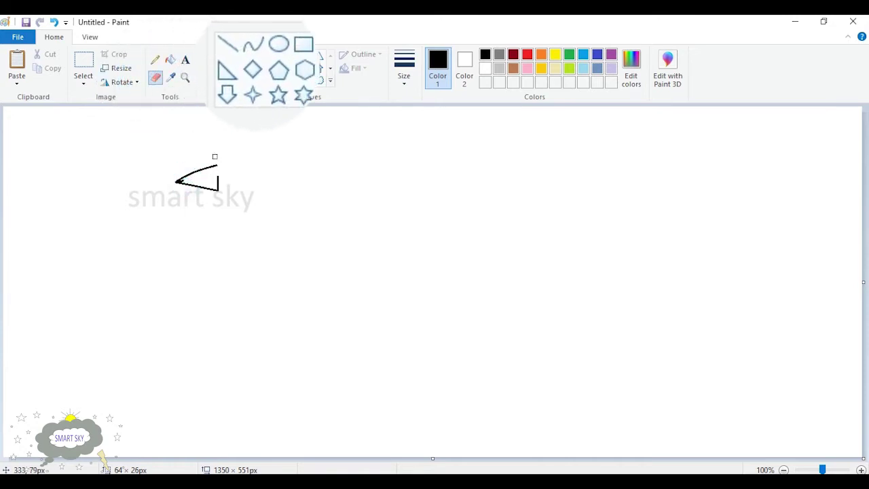
left_click(250, 49)
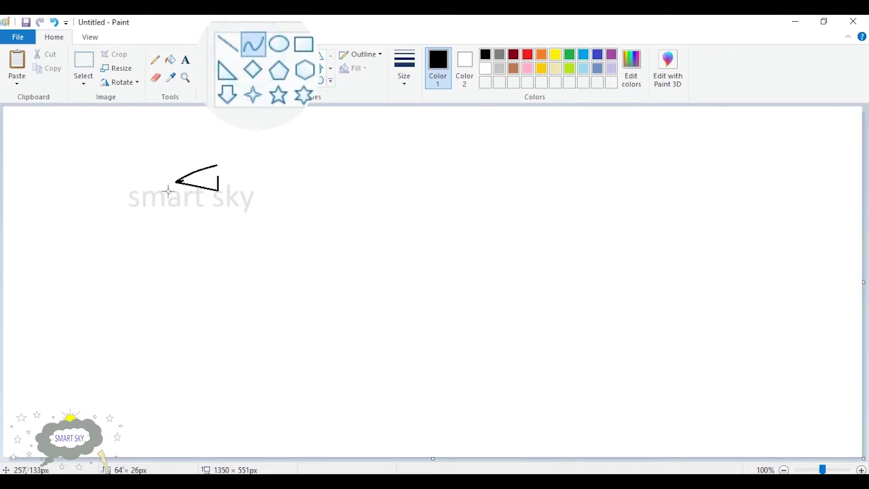
mouse_move(179, 180)
left_mouse_down()
mouse_move(218, 184)
mouse_move(202, 181)
left_mouse_up()
Draw a head circle about 102 × 95 px beside the beak and erase all but its upper arc
left_click(269, 49)
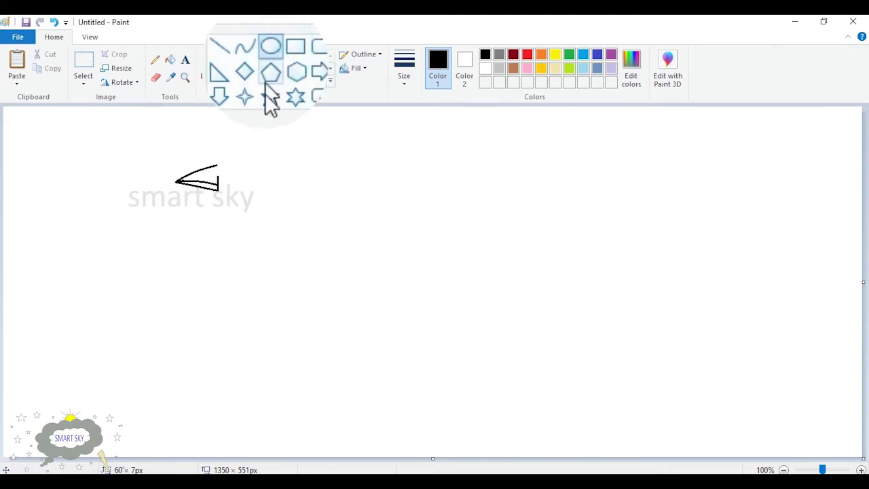
left_click_drag(233, 158, 265, 191)
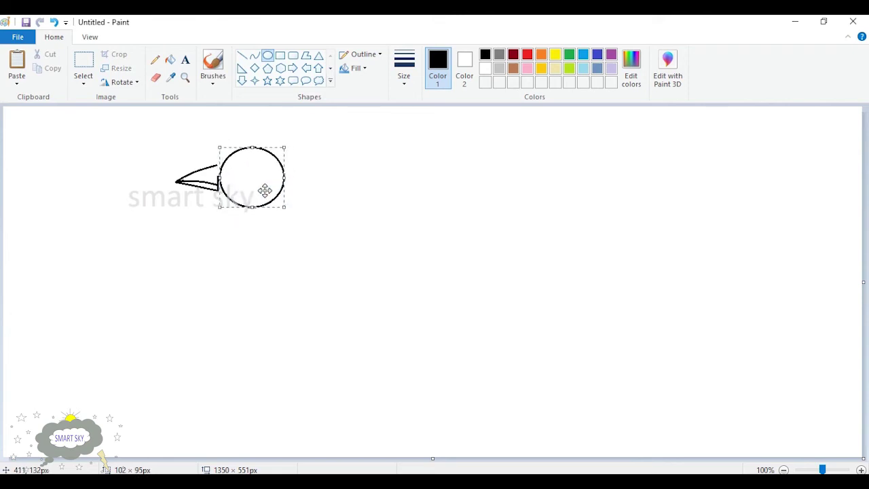
left_click(156, 77)
left_click(221, 171)
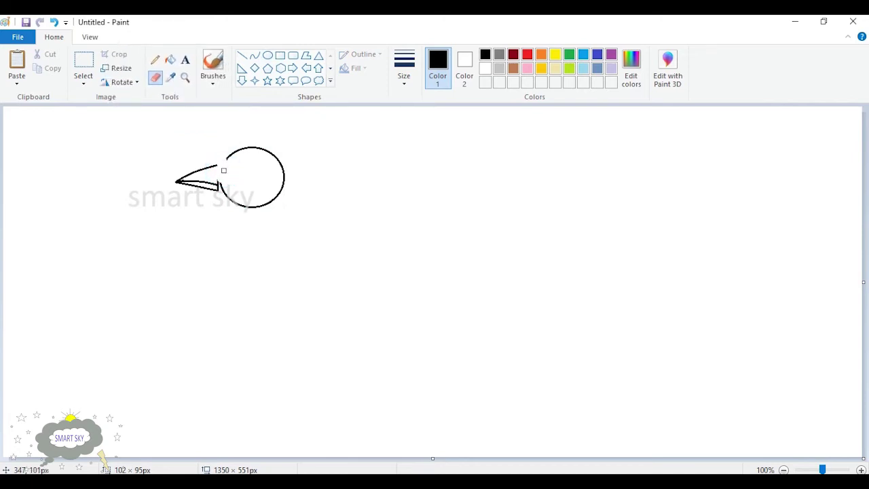
left_click_drag(222, 186, 283, 171)
Join the upper beak to the head arc with a short curve and draw a small oval eye about 22 × 15 px
left_click(254, 55)
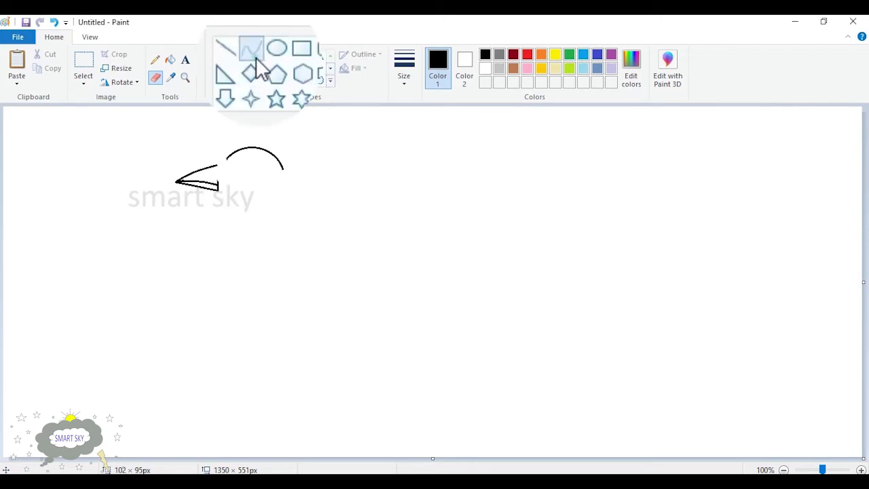
left_click_drag(216, 164, 228, 157)
left_click(225, 164)
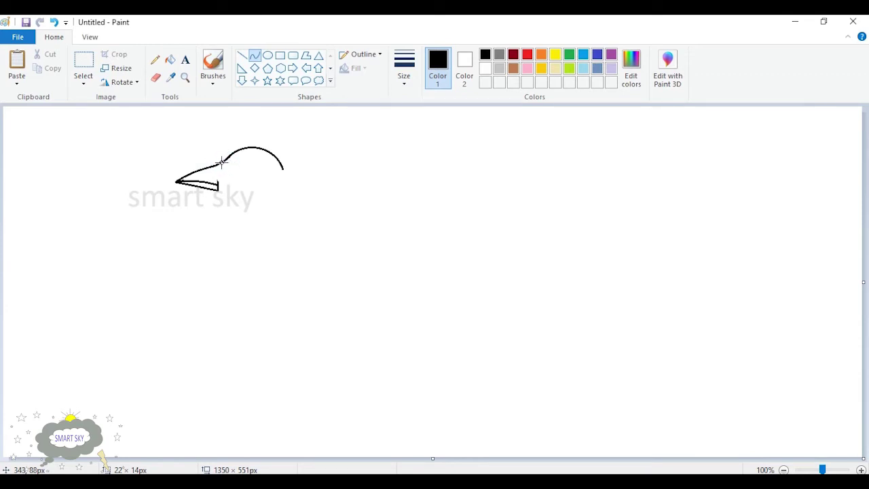
left_click(268, 55)
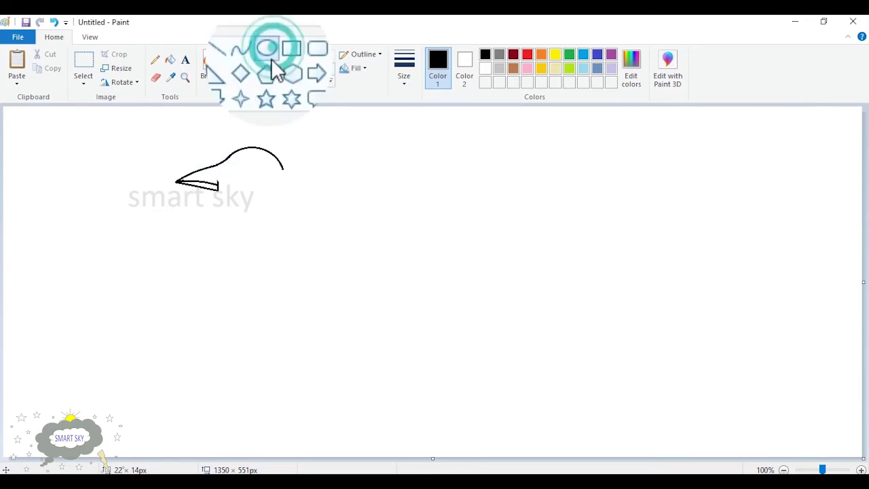
left_click_drag(224, 171, 237, 179)
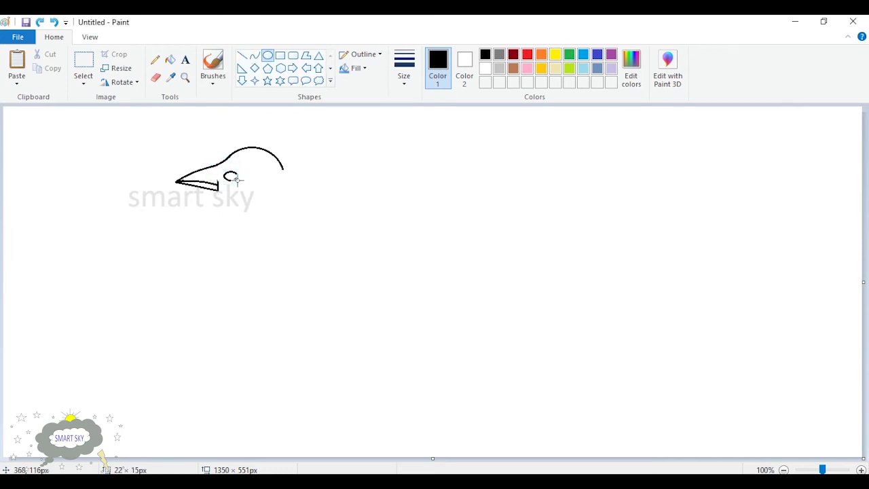
Draw curves for the face edge, throat and breast, plus the nape running down from the head arc
mouse_move(238, 181)
left_mouse_down()
mouse_move(216, 187)
mouse_move(213, 178)
mouse_move(244, 223)
mouse_move(236, 224)
mouse_move(235, 208)
mouse_move(267, 254)
mouse_move(340, 293)
mouse_move(332, 308)
left_mouse_up()
left_click(255, 55)
left_click(213, 178)
left_click(236, 208)
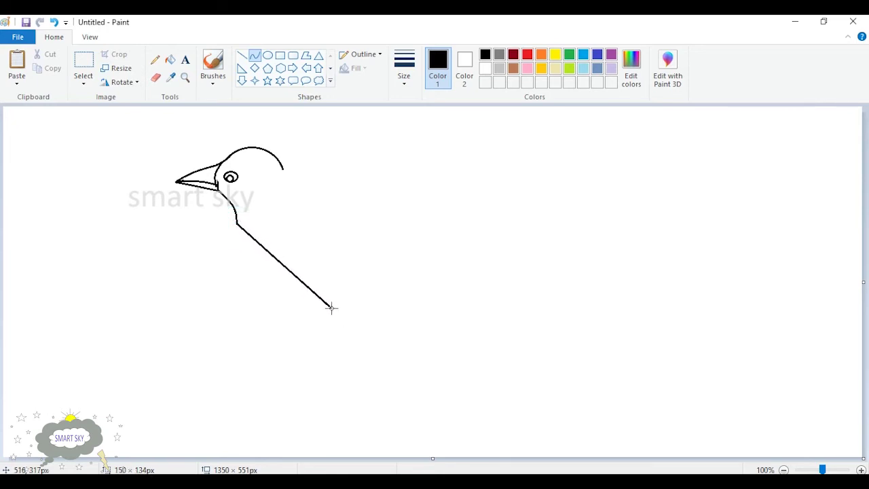
left_click_drag(301, 283, 249, 285)
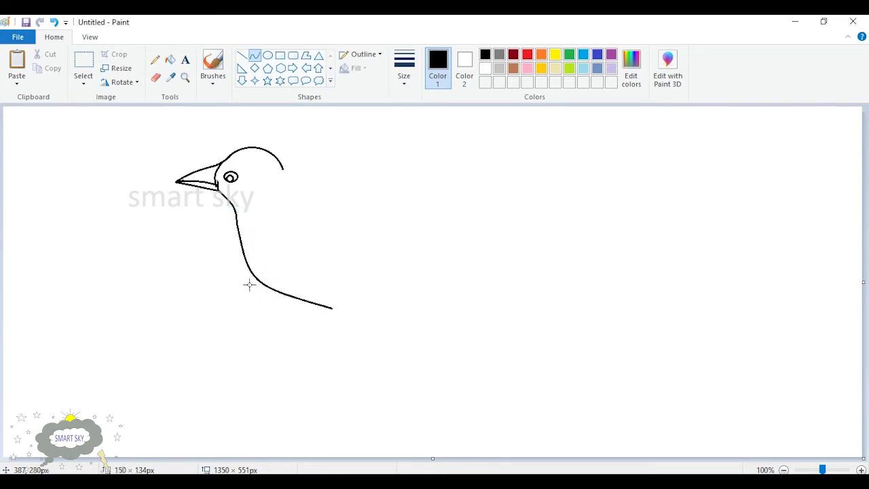
mouse_move(283, 168)
left_mouse_down()
mouse_move(328, 208)
mouse_move(290, 198)
left_mouse_up()
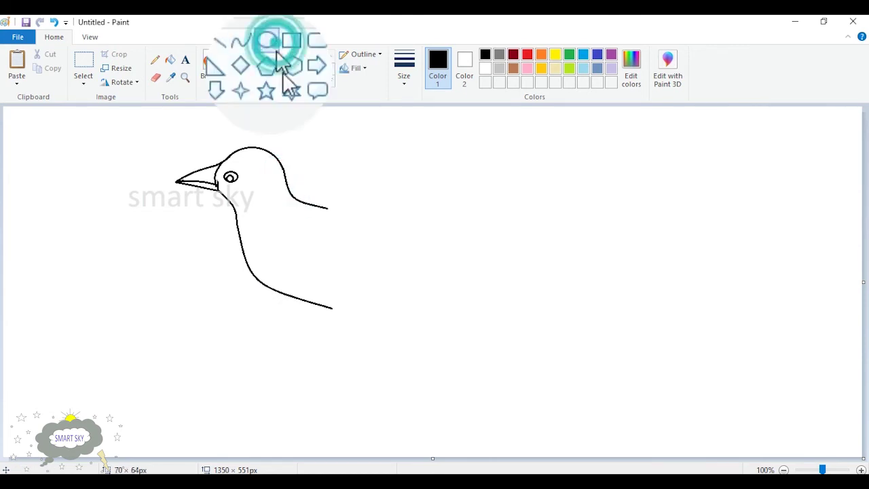
Draw a large horizontal oval behind the breast and erase its upper and rear parts, keeping the wing's front and lower edge
mouse_move(318, 208)
left_mouse_down()
mouse_move(470, 304)
mouse_move(505, 313)
left_mouse_up()
left_click(156, 77)
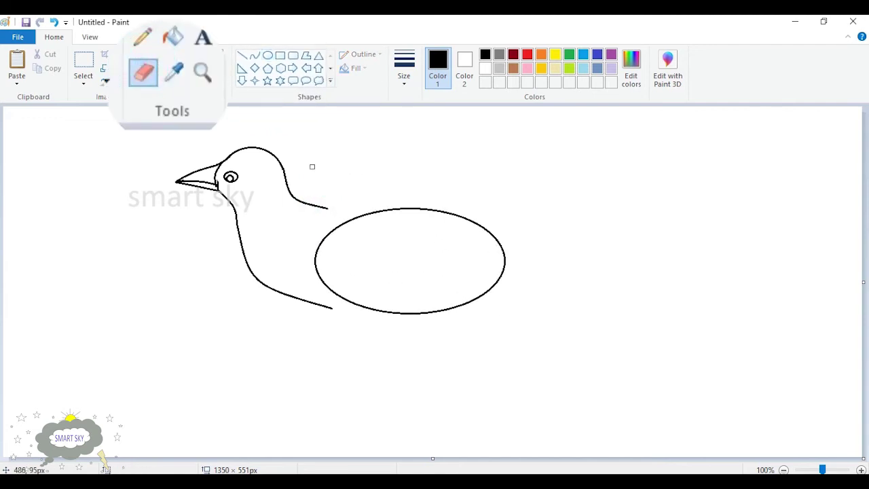
mouse_move(354, 217)
left_mouse_down()
mouse_move(346, 219)
mouse_move(360, 216)
left_mouse_up()
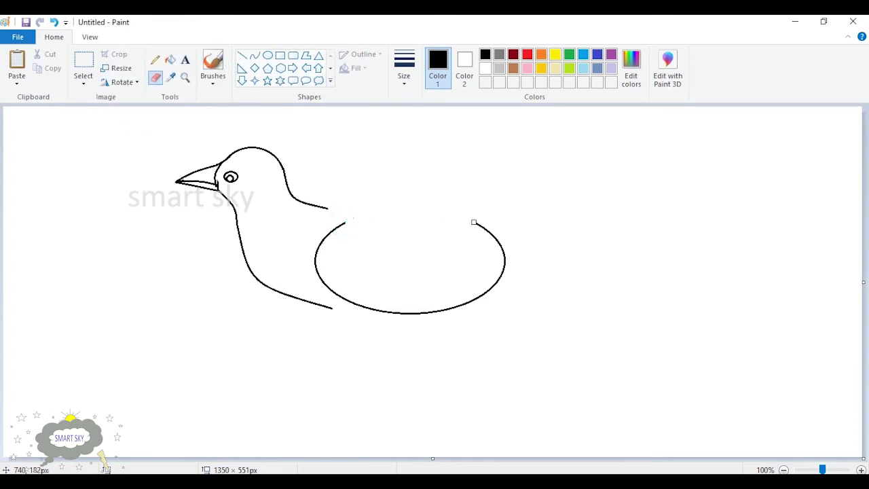
left_click_drag(480, 229, 453, 309)
Draw the belly curve below the breast and a long back curve sloping from the nape toward the tail
left_click(255, 55)
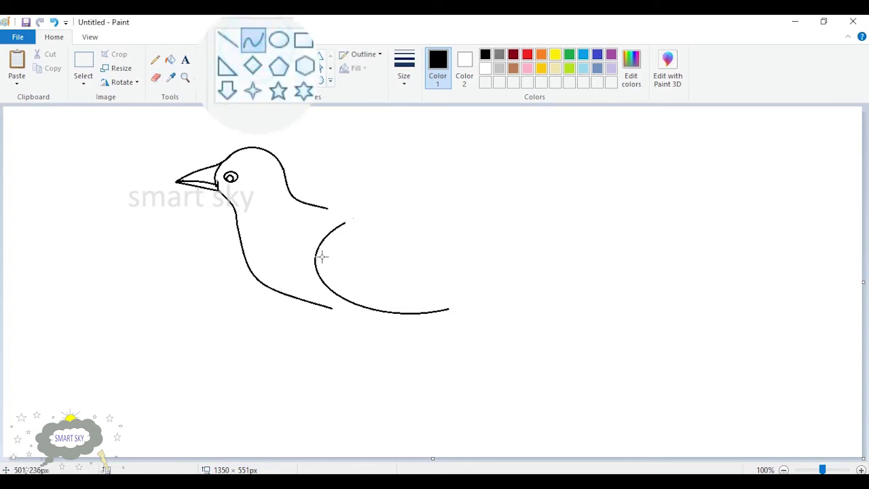
mouse_move(265, 286)
left_mouse_down()
mouse_move(358, 332)
mouse_move(324, 321)
mouse_move(305, 328)
left_mouse_up()
left_click_drag(328, 208, 569, 282)
left_click_drag(471, 250, 474, 234)
Draw two long curves extending backward from the wing for the lower wingtip edge and the tail's lower edge
left_click_drag(435, 264, 632, 305)
left_click_drag(541, 293, 529, 310)
left_click_drag(442, 311, 647, 324)
left_click_drag(560, 325, 545, 345)
Draw one leg with curved lines under the belly and place a copy of it just behind the first
mouse_move(357, 333)
left_mouse_down()
mouse_move(355, 372)
mouse_move(361, 357)
mouse_move(384, 344)
mouse_move(363, 377)
mouse_move(382, 356)
left_mouse_up()
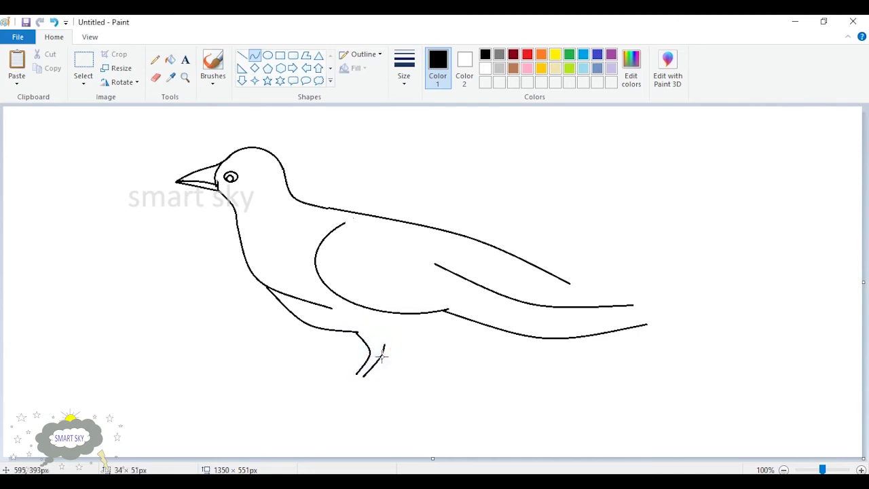
left_click(83, 61)
left_click_drag(338, 326, 395, 391)
key("ctrl+c")
key("ctrl+v")
left_click_drag(33, 145, 389, 364)
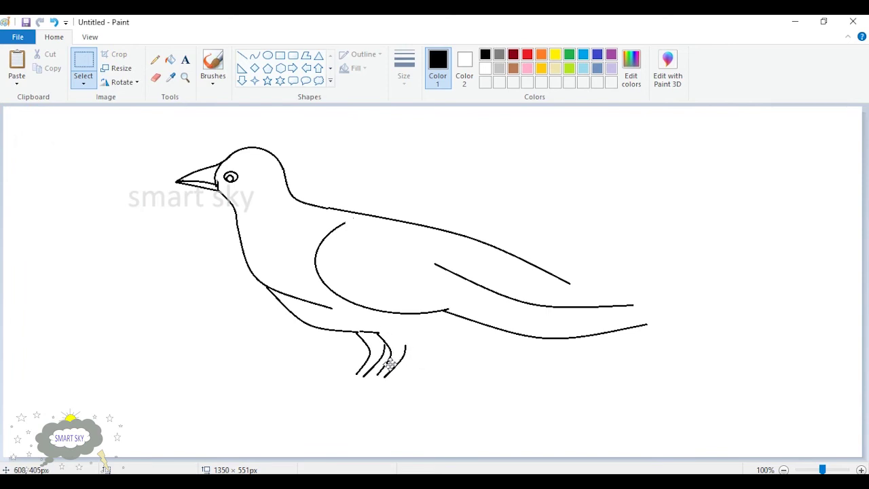
left_click(432, 400)
Draw the rear underside curve from the second leg to the tail and add the wingtip feather curves
left_click(253, 55)
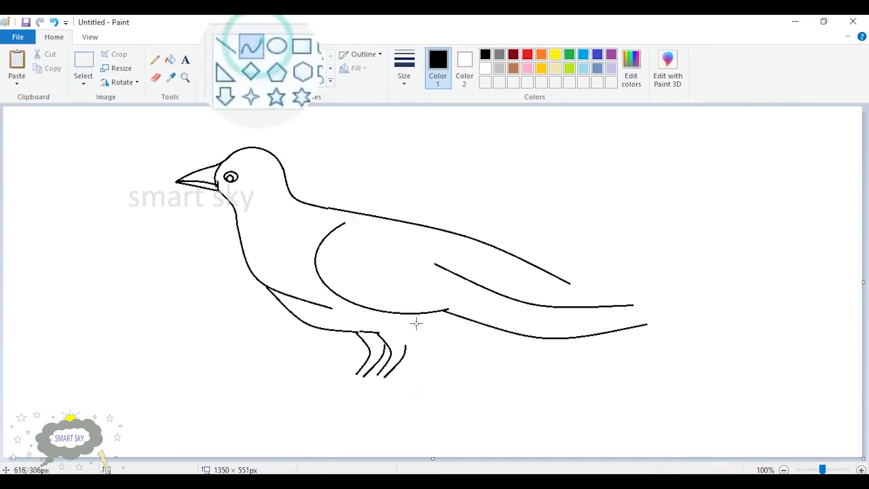
left_click_drag(387, 333, 482, 328)
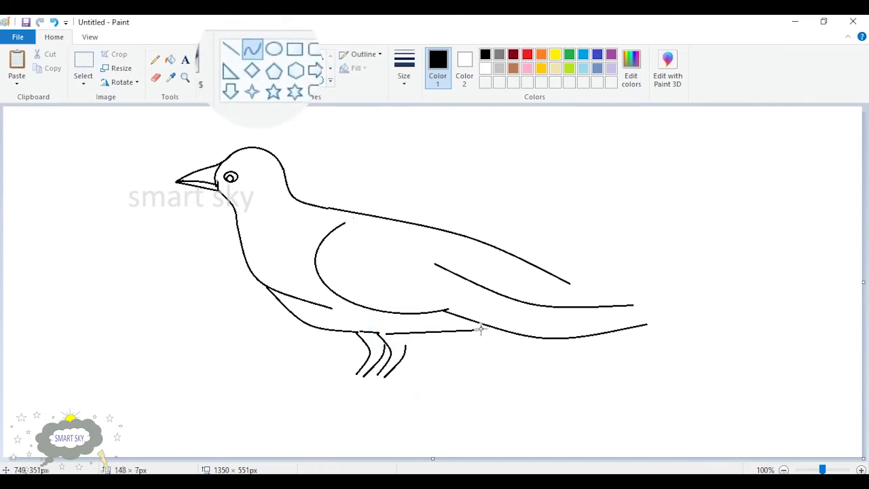
left_click_drag(427, 333, 408, 346)
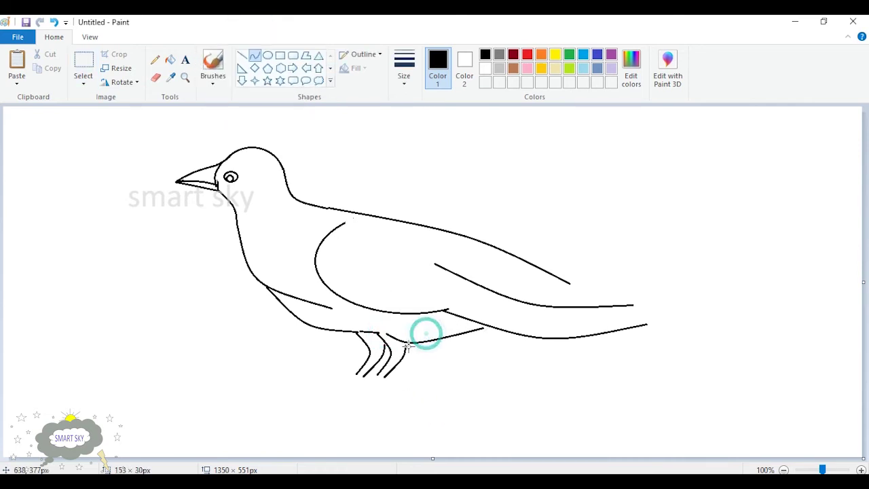
left_click(407, 345)
mouse_move(440, 264)
left_mouse_down()
mouse_move(549, 271)
mouse_move(506, 288)
mouse_move(571, 283)
mouse_move(555, 296)
mouse_move(648, 324)
mouse_move(635, 307)
left_mouse_up()
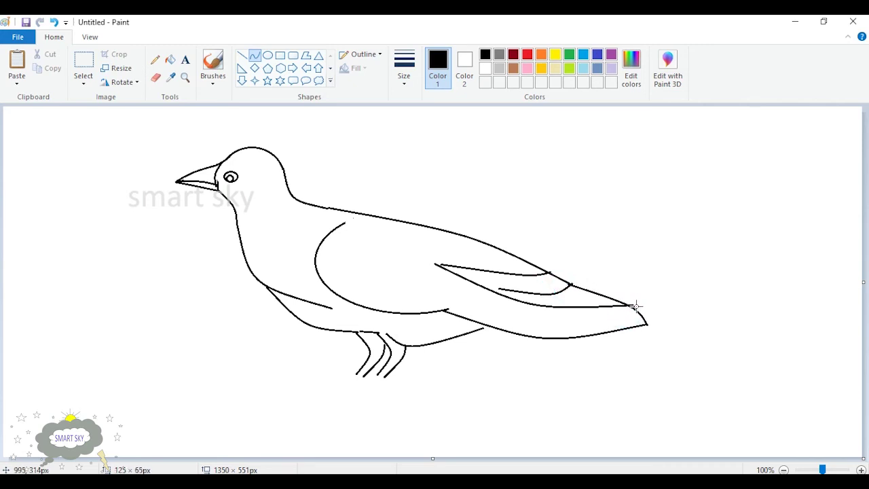
Erase the tail's end and rear lower edge, and redraw it with longer, downward-sloping curves closed by a rounded tip
left_click(156, 78)
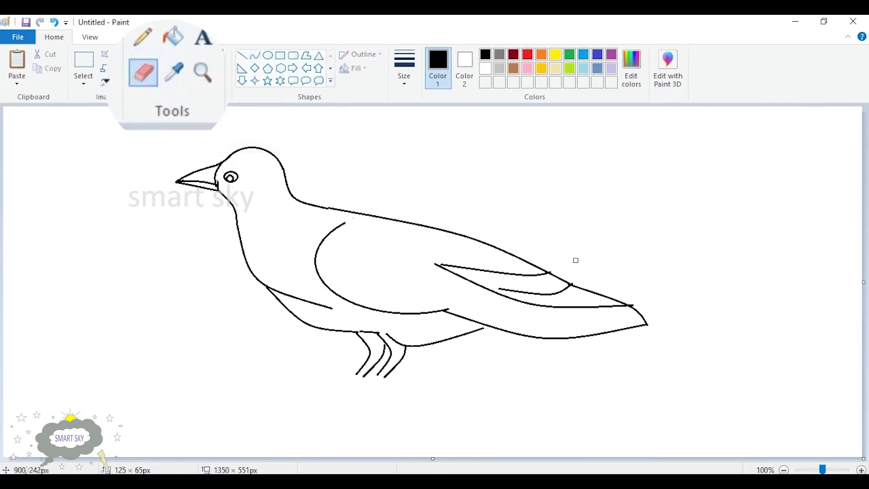
left_click_drag(580, 336, 631, 326)
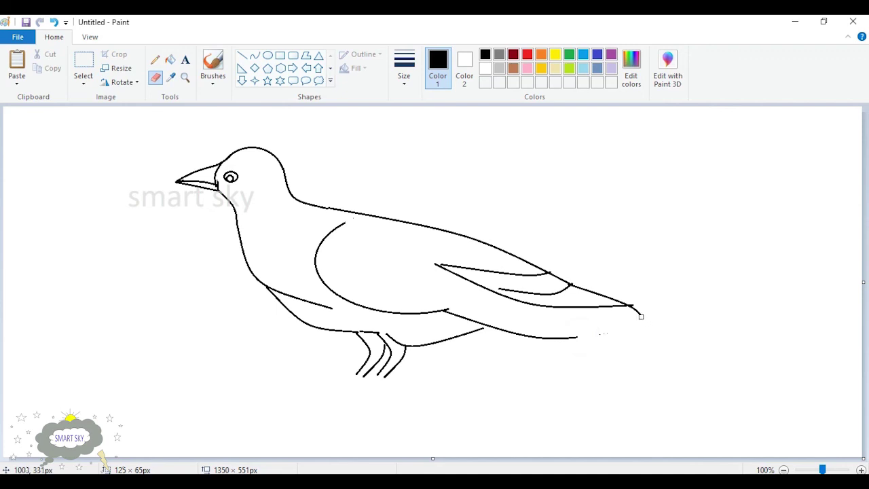
left_click(254, 55)
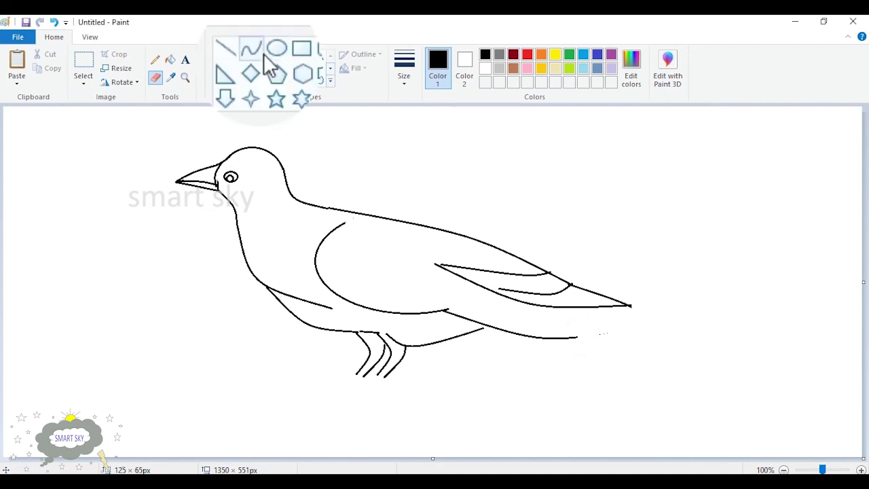
mouse_move(557, 307)
left_mouse_down()
mouse_move(666, 345)
mouse_move(622, 322)
left_mouse_up()
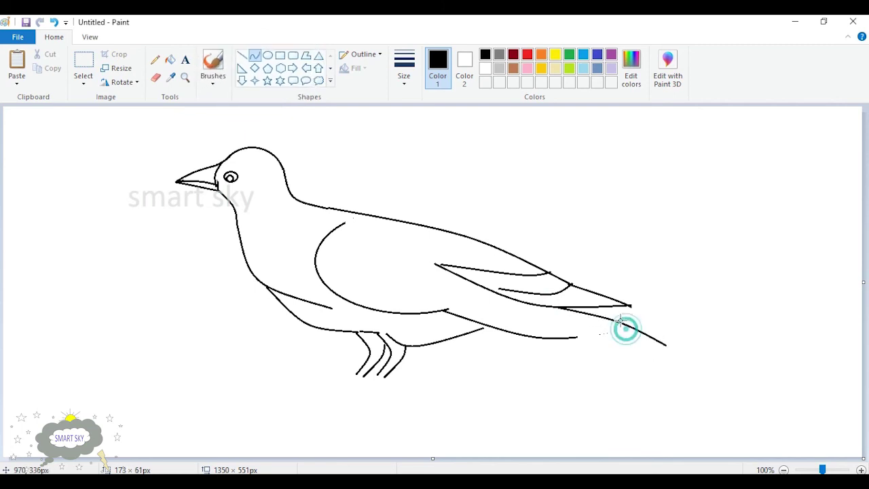
mouse_move(575, 337)
left_mouse_down()
mouse_move(650, 351)
mouse_move(663, 363)
mouse_move(664, 354)
mouse_move(660, 363)
left_mouse_up()
left_click(620, 355)
left_click(620, 354)
left_click_drag(662, 354, 668, 356)
Draw curved toes under both legs and extend the wing's front edge up to the back line
mouse_move(336, 376)
left_mouse_down()
mouse_move(368, 381)
mouse_move(347, 376)
mouse_move(353, 372)
mouse_move(336, 376)
mouse_move(400, 386)
mouse_move(373, 371)
mouse_move(370, 379)
mouse_move(399, 387)
mouse_move(364, 379)
left_mouse_up()
left_click(353, 372)
left_click(380, 379)
left_click_drag(341, 224, 365, 214)
Fill the head and body with light gray and the wing and tail with dark gray
left_click(170, 59)
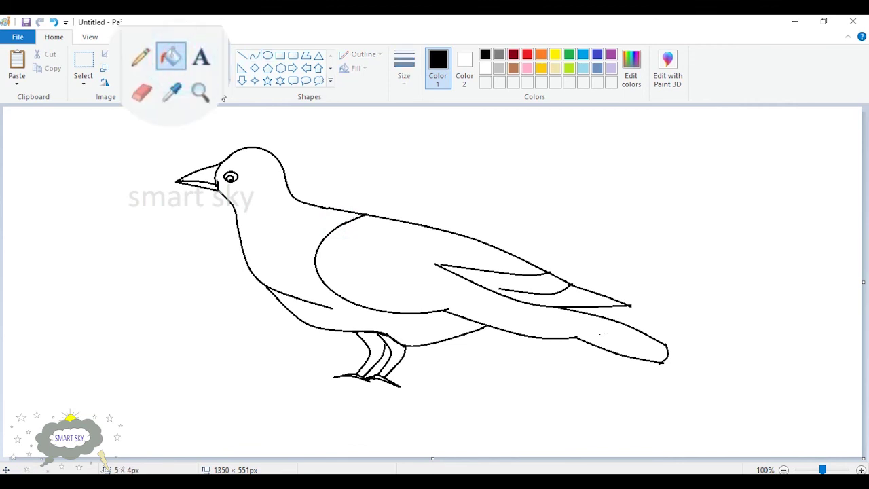
left_click(499, 68)
left_click(294, 229)
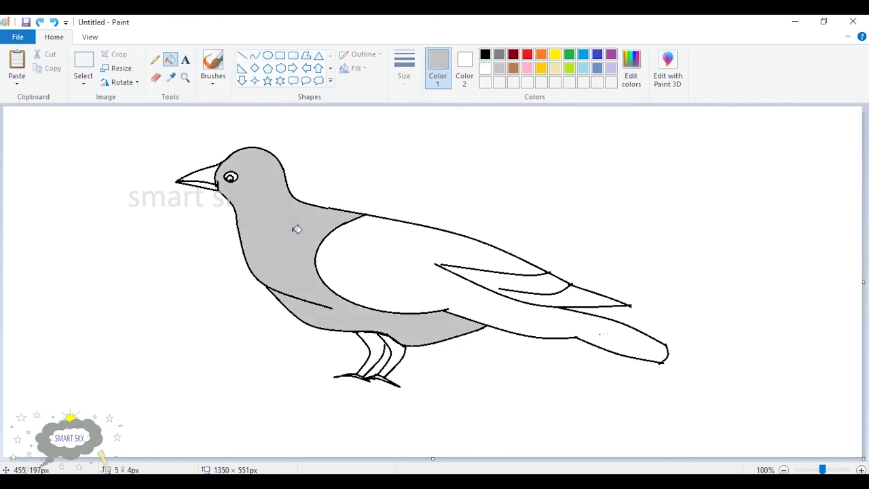
left_click(485, 56)
left_click(499, 56)
left_click(406, 242)
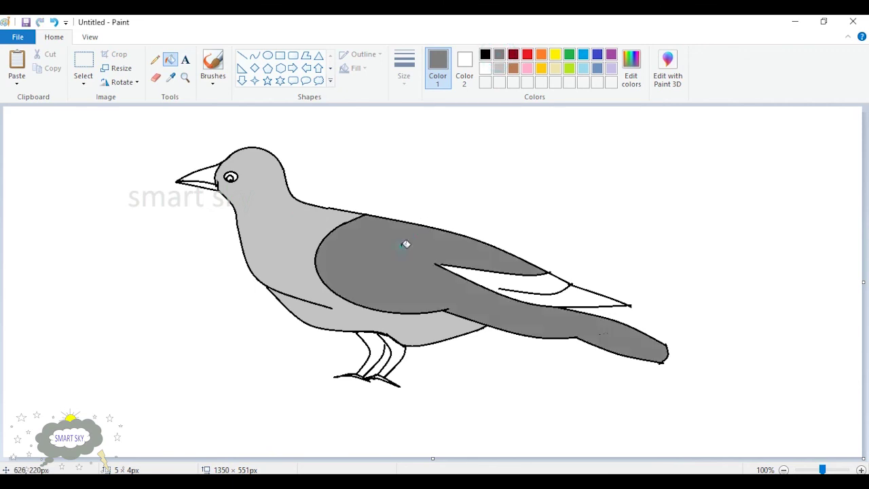
Fill the wingtip feathers, both legs and the beak with light gray, and the pupil with black
left_click(499, 69)
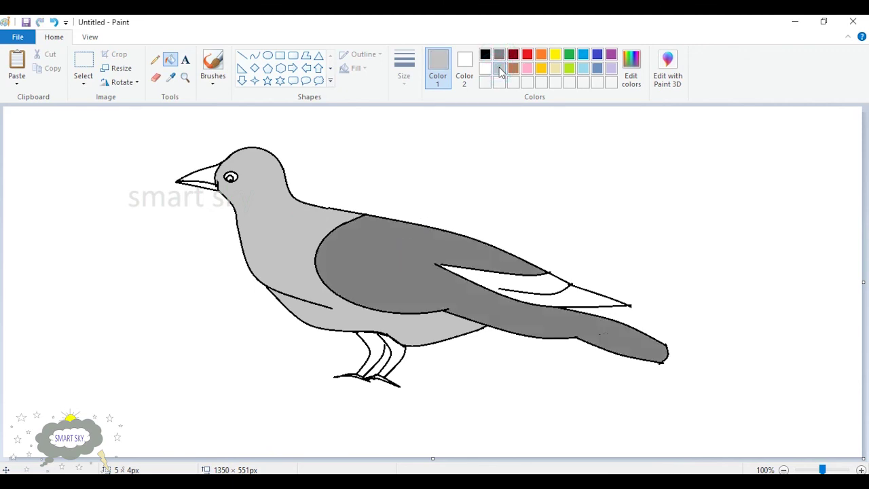
left_click(543, 293)
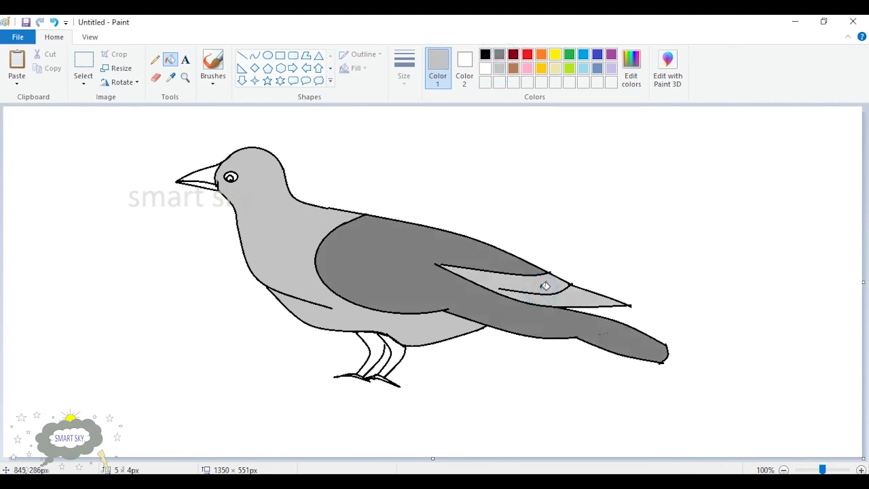
left_click(400, 349)
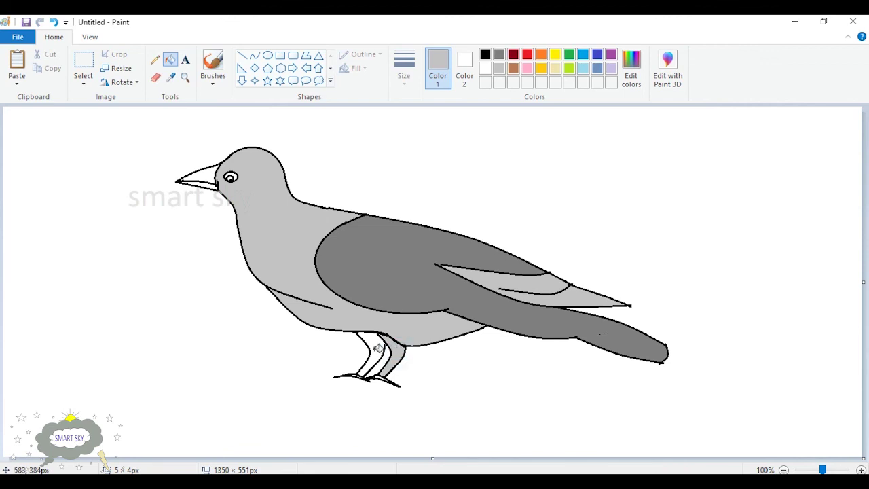
left_click(379, 348)
left_click(212, 182)
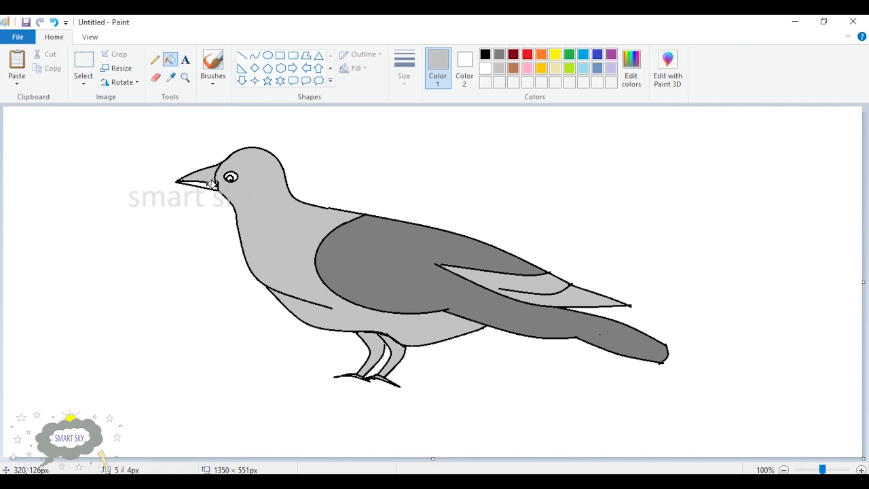
left_click(485, 55)
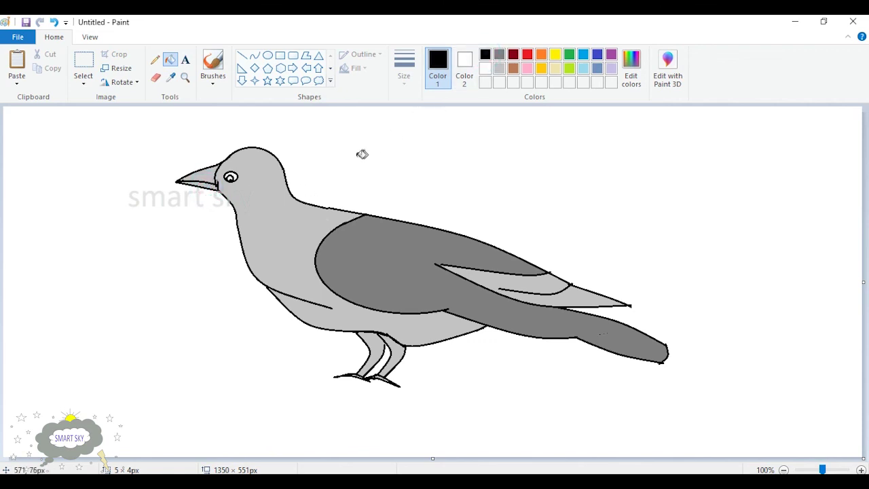
left_click(230, 177)
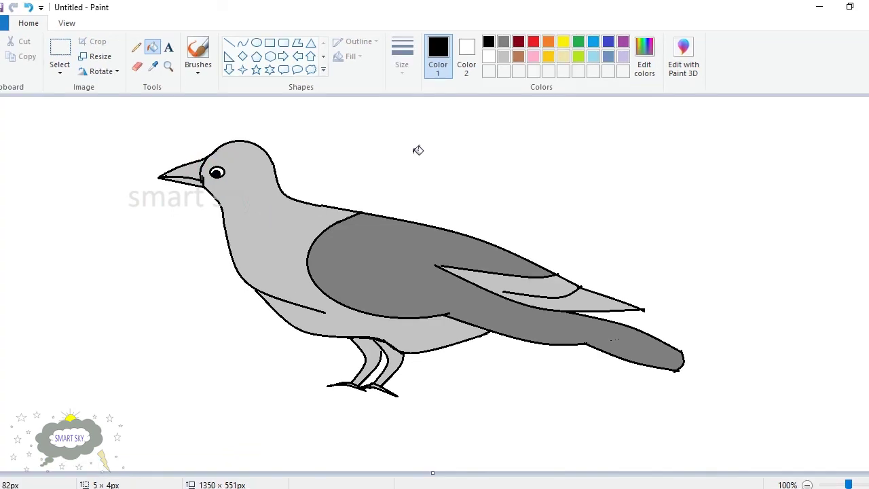